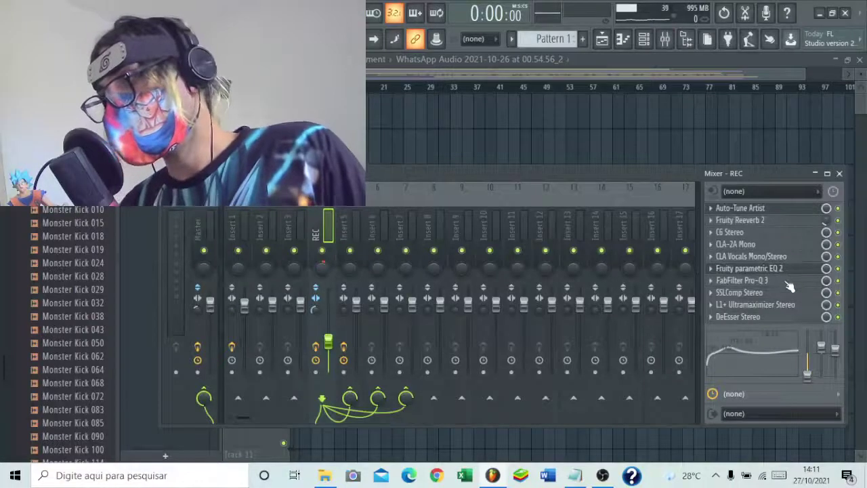
Inspect the Fruity parametric EQ 2 curve on the REC mixer track and close its window.
click(764, 270)
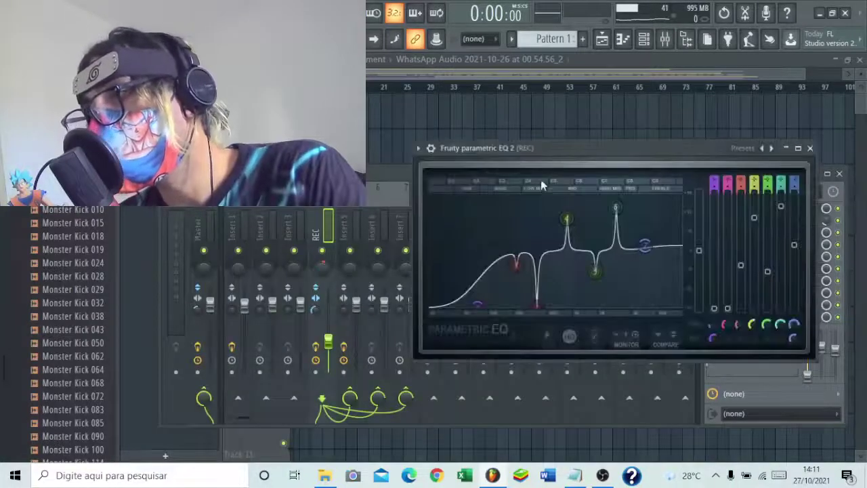
drag(548, 153, 607, 163)
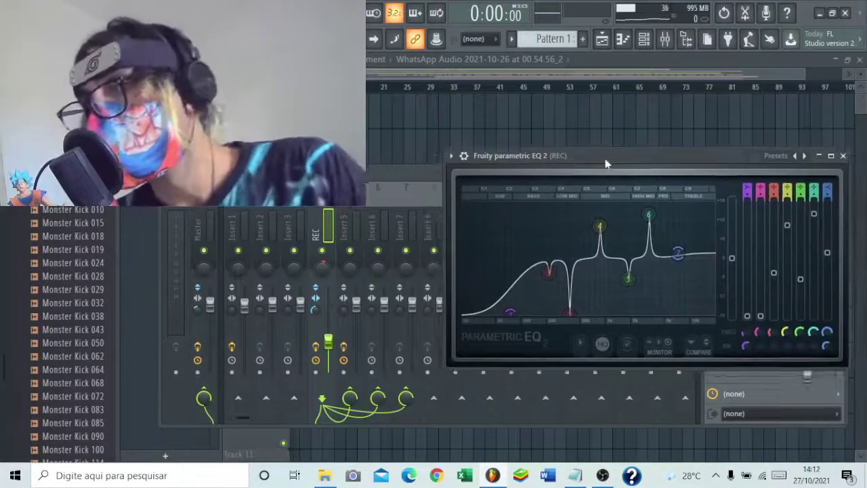
click(844, 156)
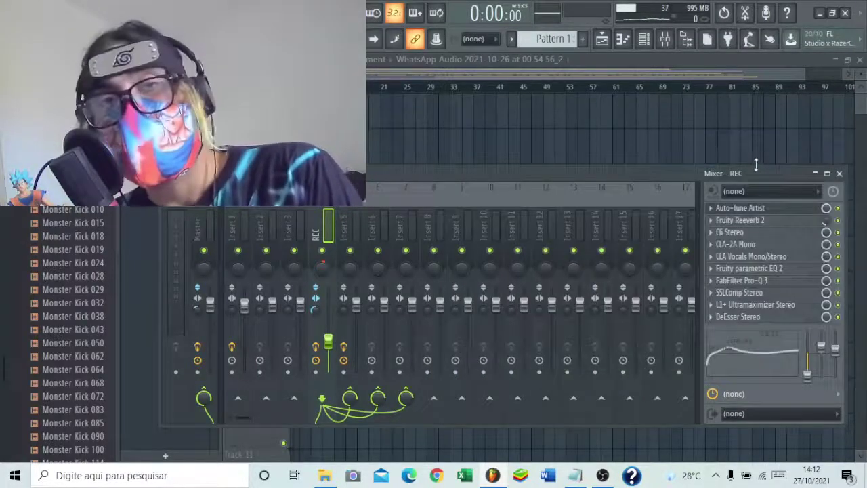
During playback, reshape the green bell in REC's FabFilter Pro-Q 3 to 5687.1 Hz, +9.90 dB and Q 40, and close the plugin.
drag(756, 166, 739, 166)
key(space)
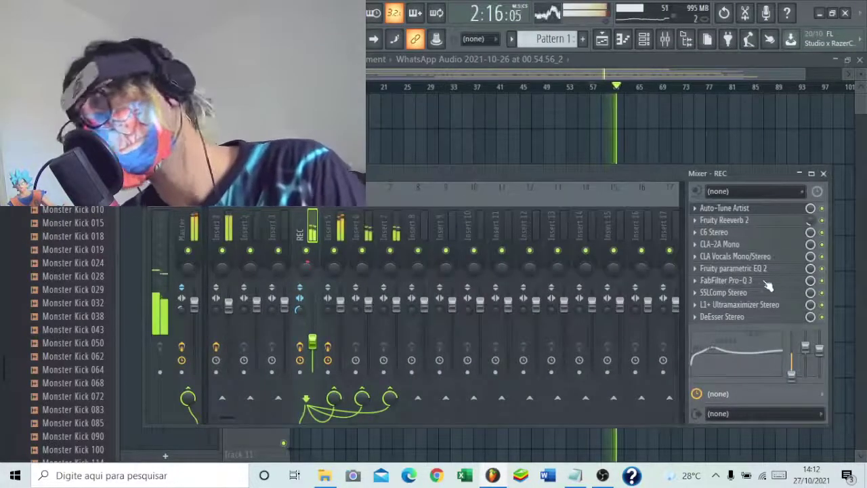
click(763, 280)
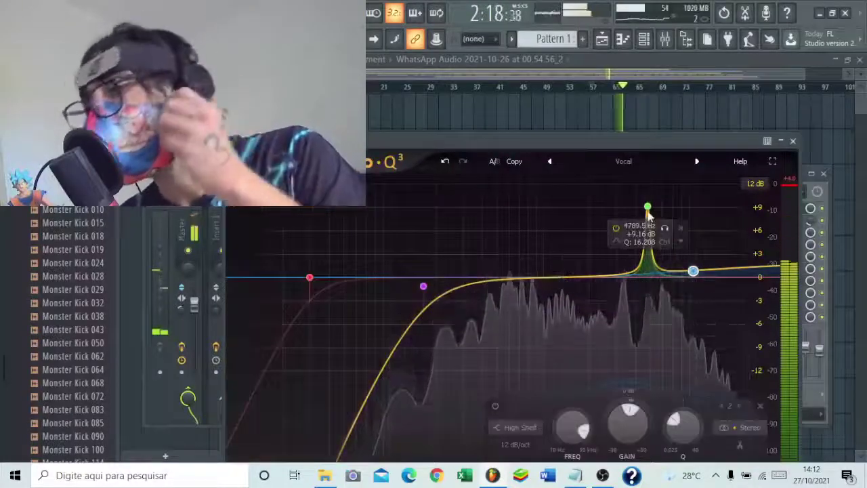
scroll(647, 213, down, 2)
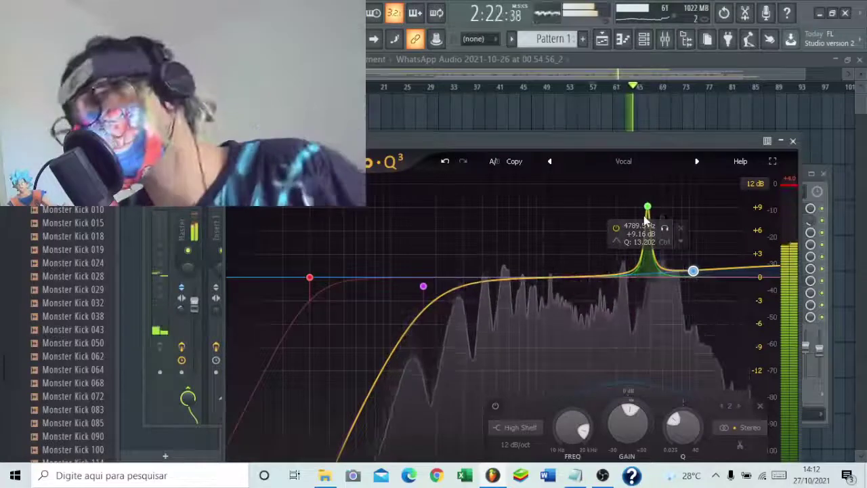
scroll(649, 214, down, 6)
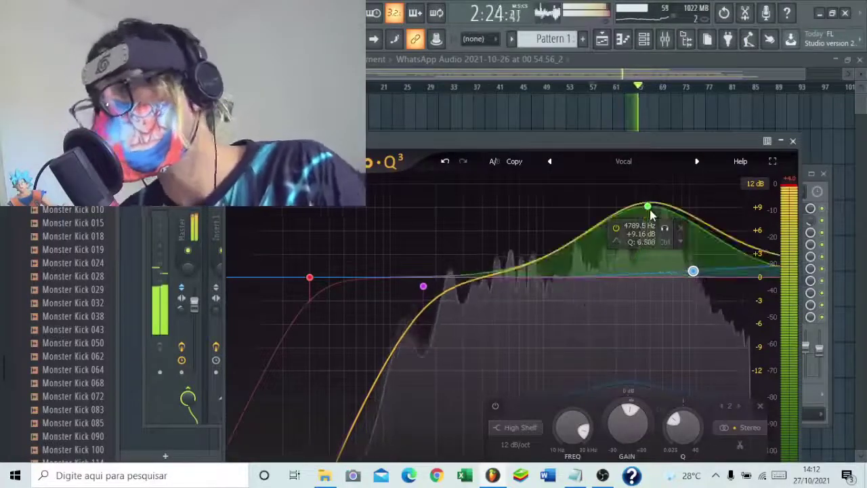
scroll(650, 214, up, 8)
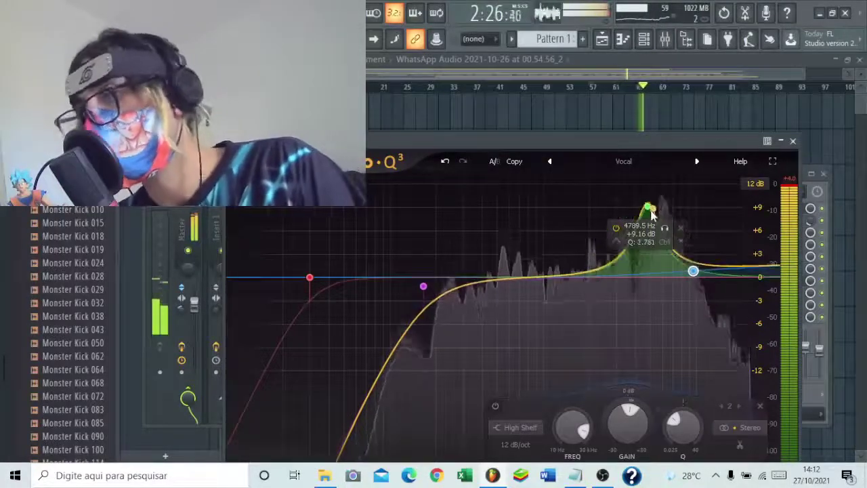
scroll(651, 214, up, 8)
mouse_move(651, 213)
mouse_down()
mouse_move(616, 212)
mouse_move(650, 199)
mouse_move(660, 205)
mouse_up()
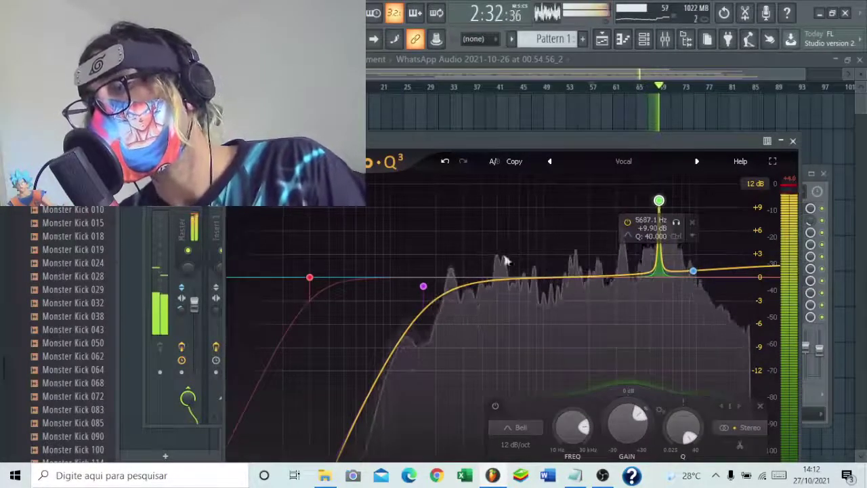
click(793, 140)
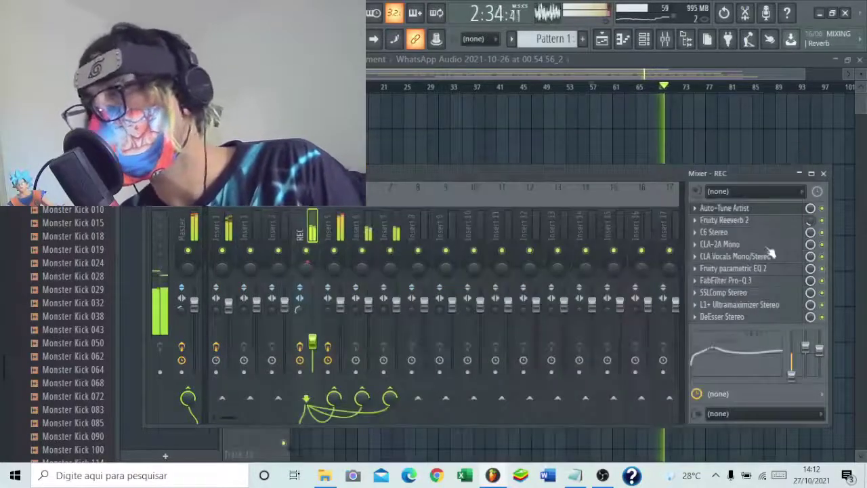
Mute Track 6, unmute Track 7 and move playback back to around bar 45.
click(761, 271)
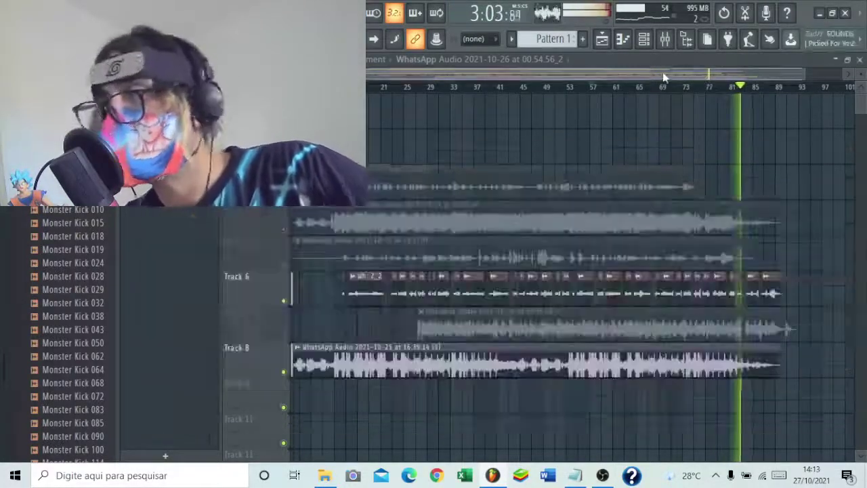
click(707, 78)
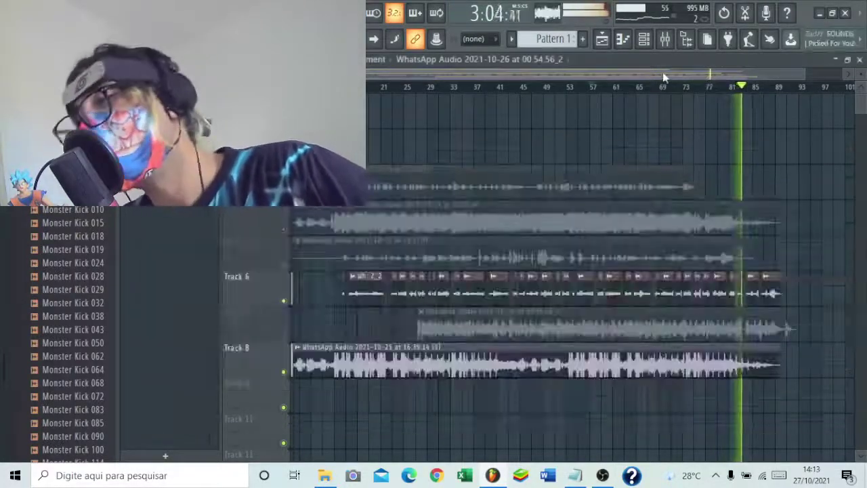
click(284, 301)
click(284, 336)
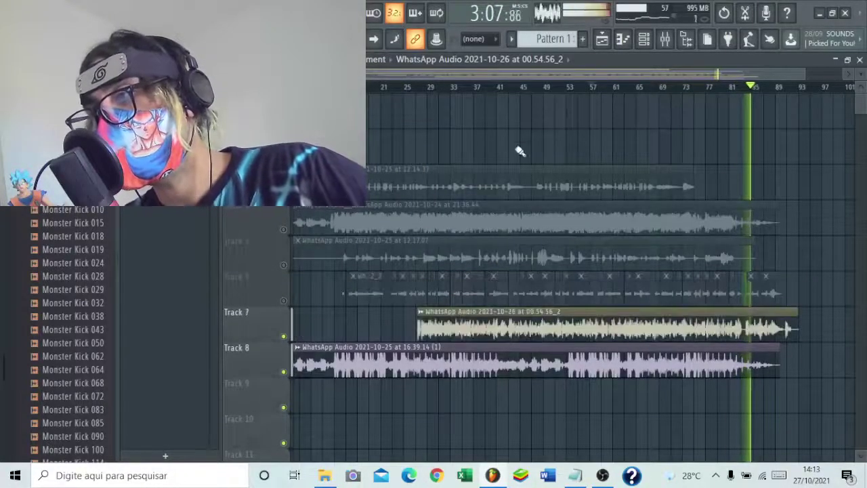
click(525, 87)
Slightly deepen the red band 3 cut in REC's Fruity parametric EQ 2, and close the EQ and the mixer.
click(665, 39)
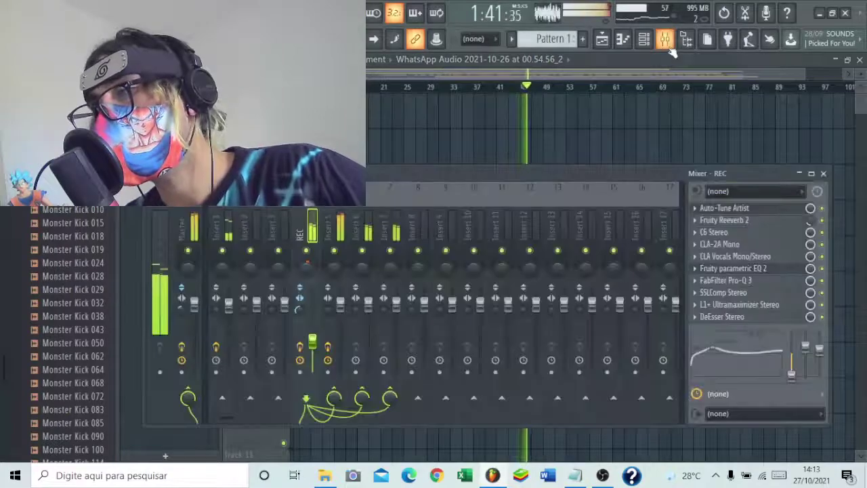
click(764, 269)
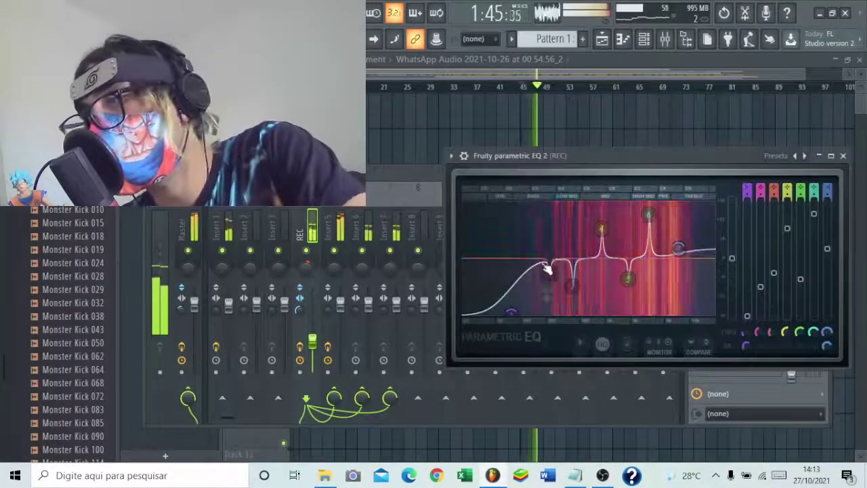
mouse_move(548, 271)
mouse_down()
mouse_move(532, 232)
mouse_move(546, 275)
mouse_up()
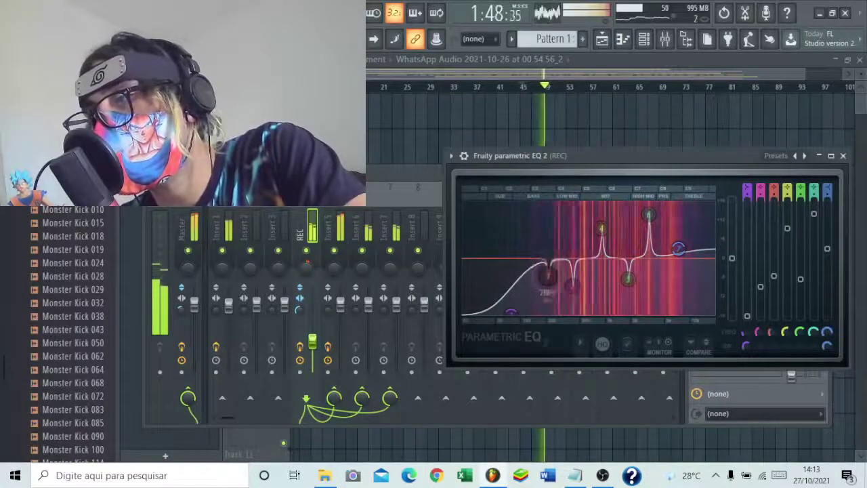
click(843, 156)
click(826, 172)
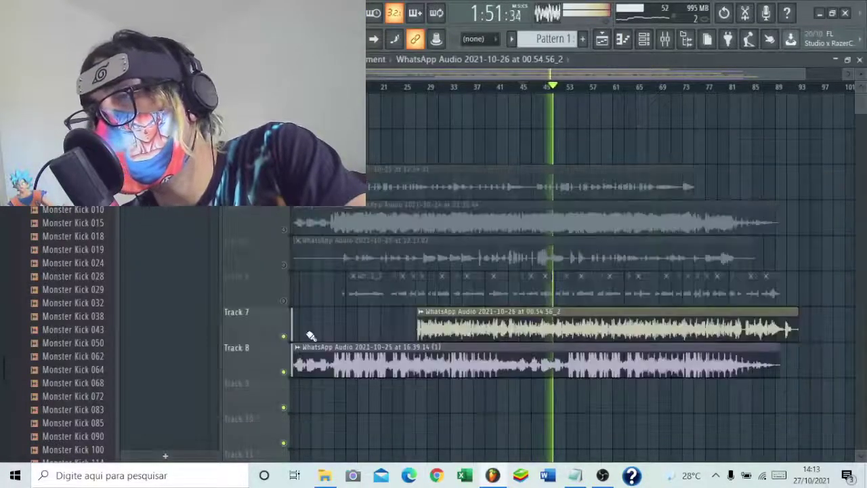
Compare the vocals by toggling tracks around bar 45, finishing with Track 6 unmuted and Track 7 muted.
click(284, 336)
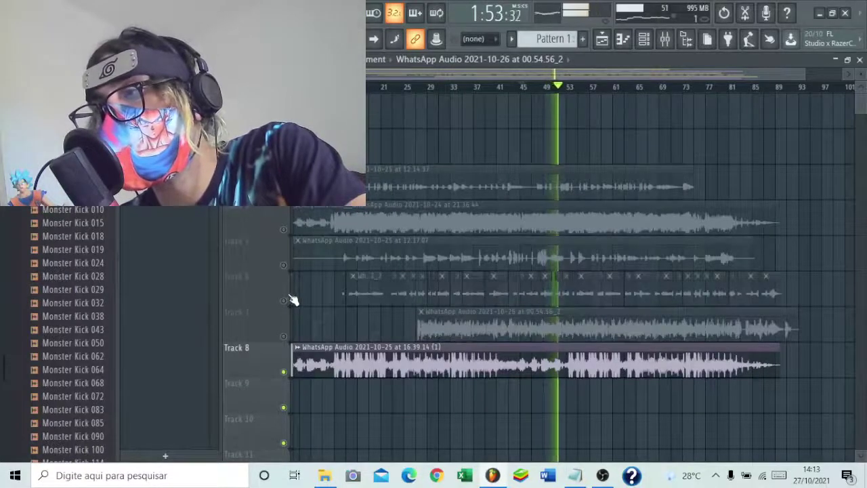
key(space)
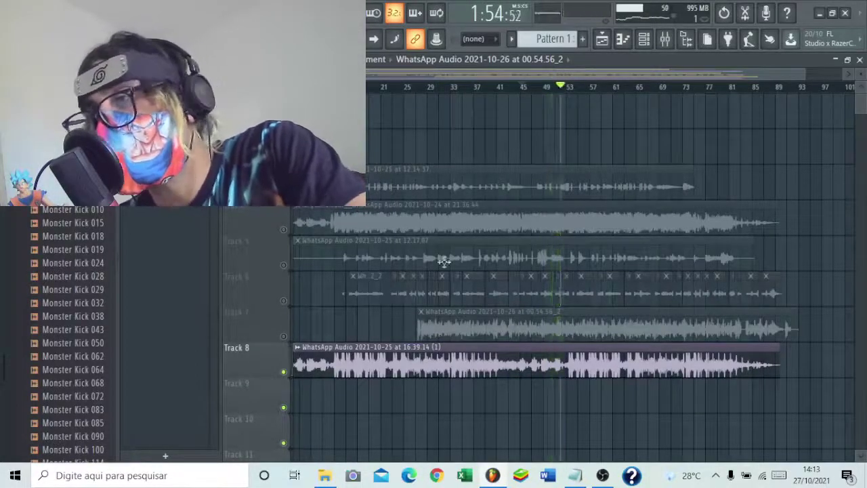
click(283, 336)
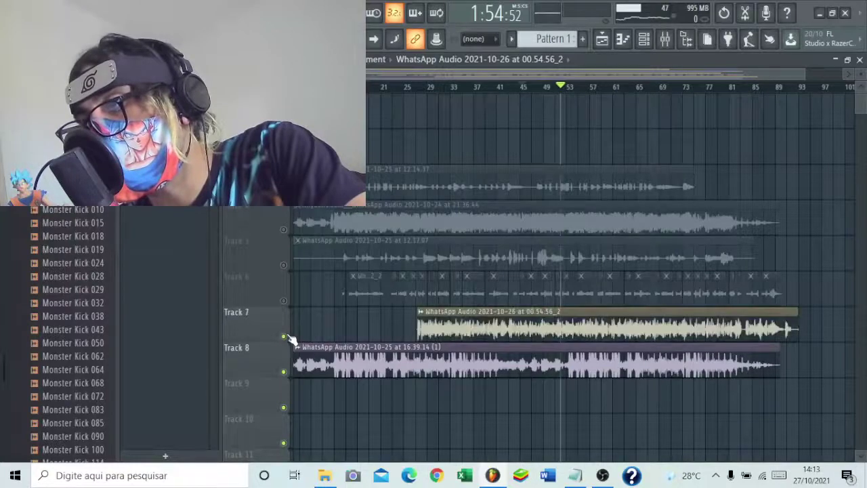
key(space)
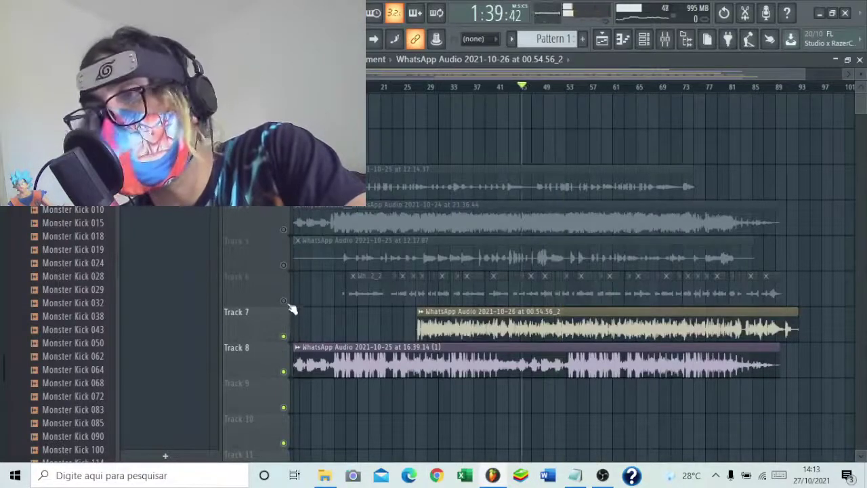
click(285, 301)
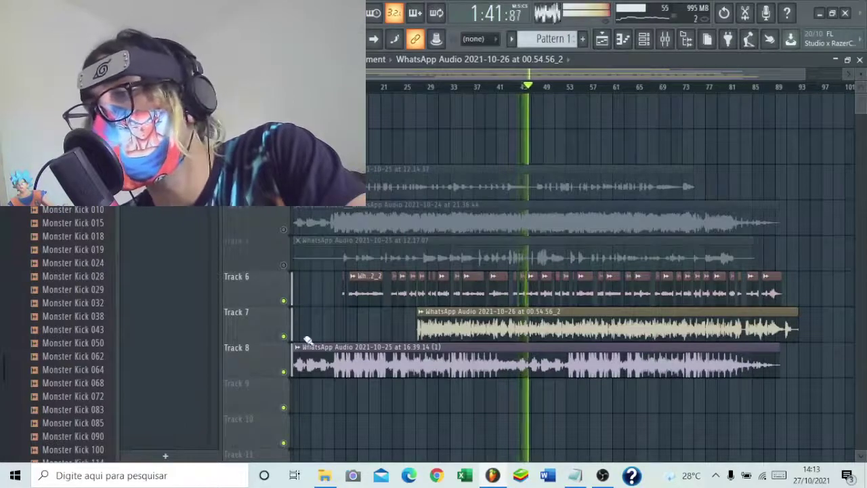
click(283, 336)
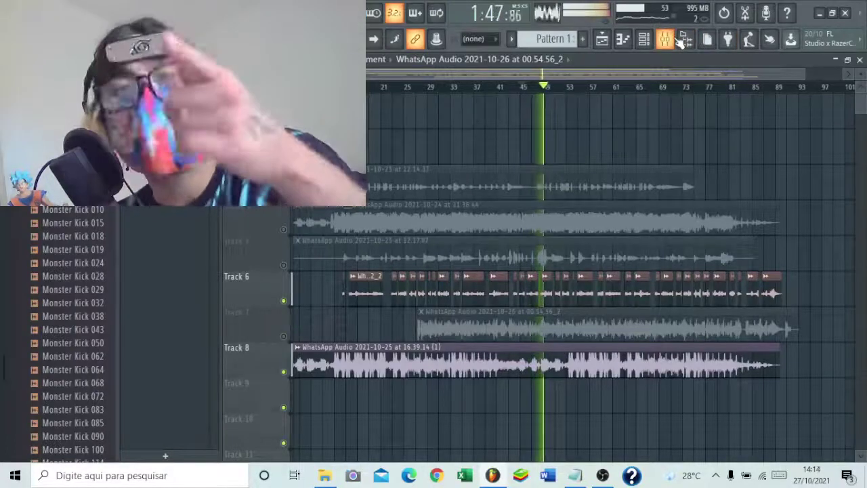
Examine the channel rack's mixer assignments, the effect chains on REC, Insert 5 and Insert 6, and REC's send routing.
click(645, 38)
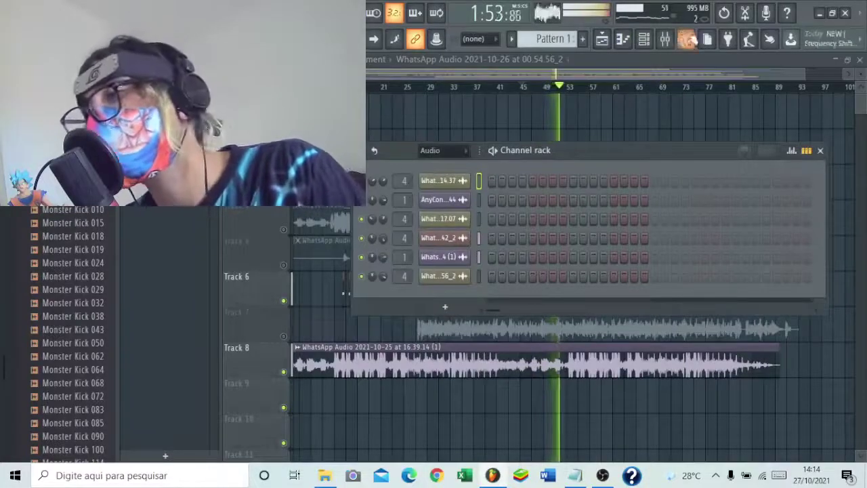
click(665, 39)
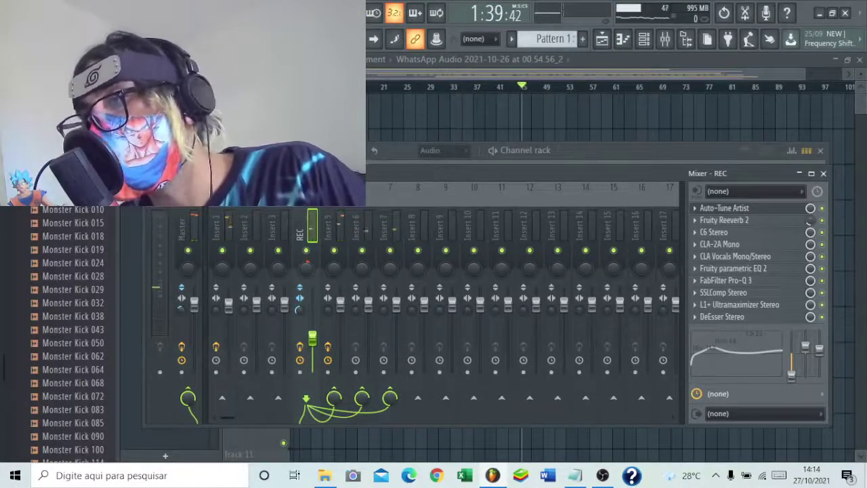
drag(412, 174, 494, 170)
click(419, 234)
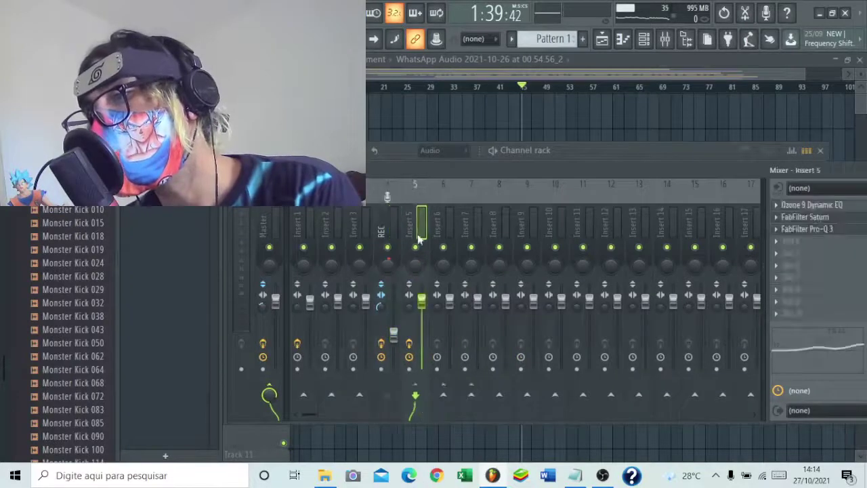
click(393, 227)
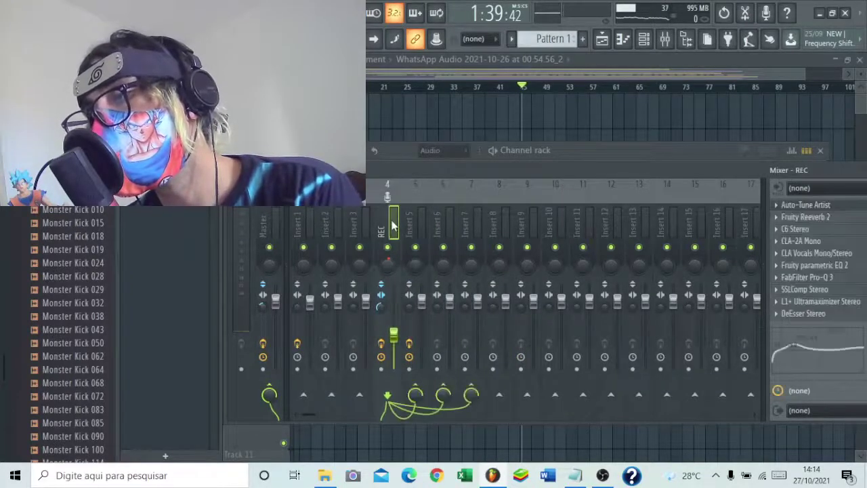
click(455, 228)
click(390, 225)
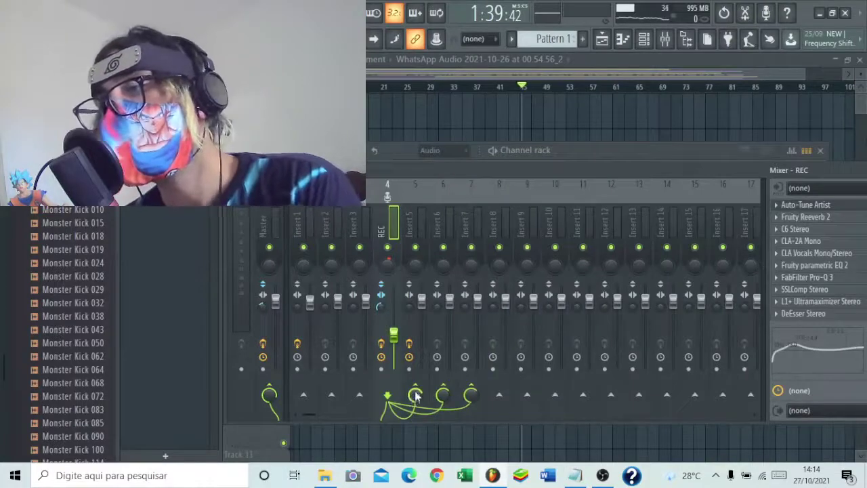
drag(685, 179, 556, 182)
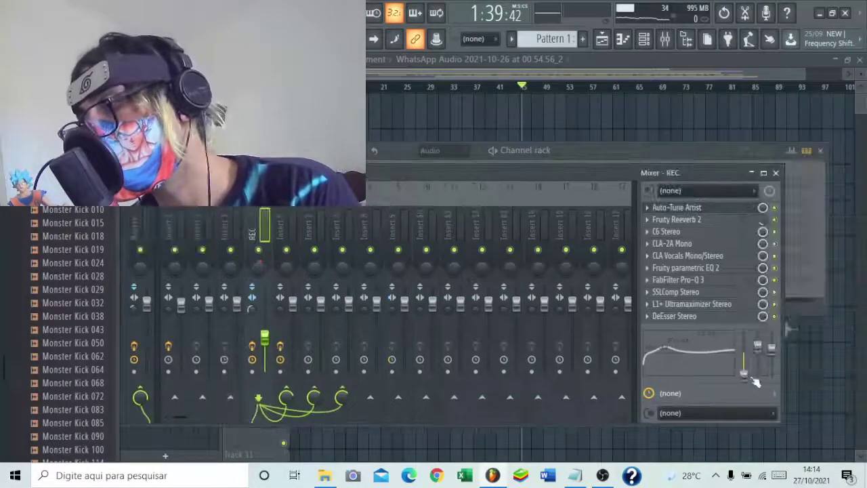
Pull band 1 of REC's Fruity parametric EQ 2 down to the floor as a low cut, and restore the window to its smaller size.
click(685, 267)
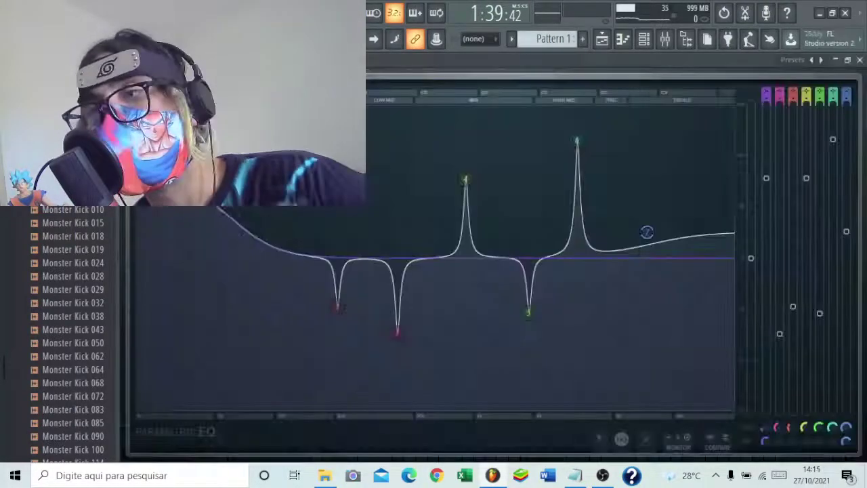
drag(233, 211, 248, 408)
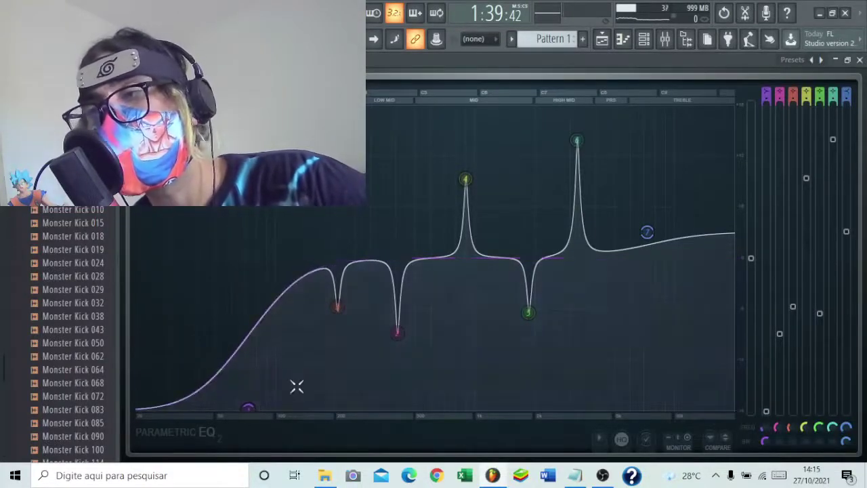
click(848, 60)
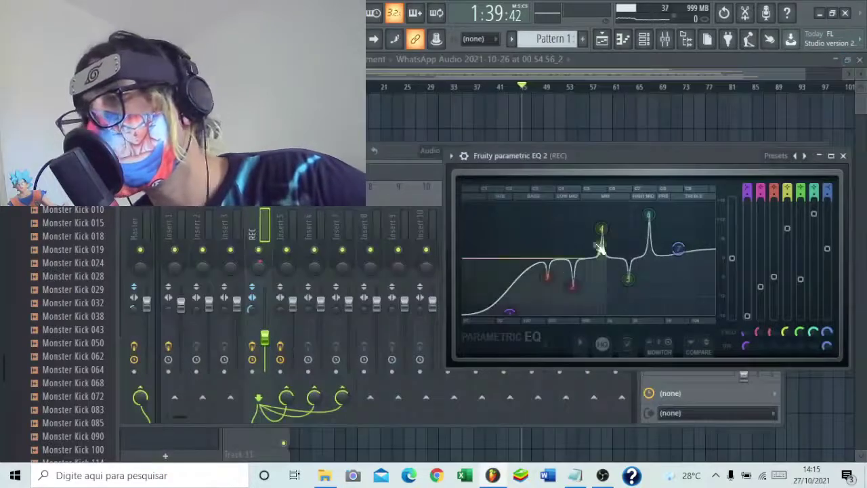
Sweep band 3 as a narrow boost through the low frequencies, return it to a cut near 236 Hz, and shift band 1's low cut slightly lower.
drag(546, 285, 548, 225)
scroll(548, 226, up, 5)
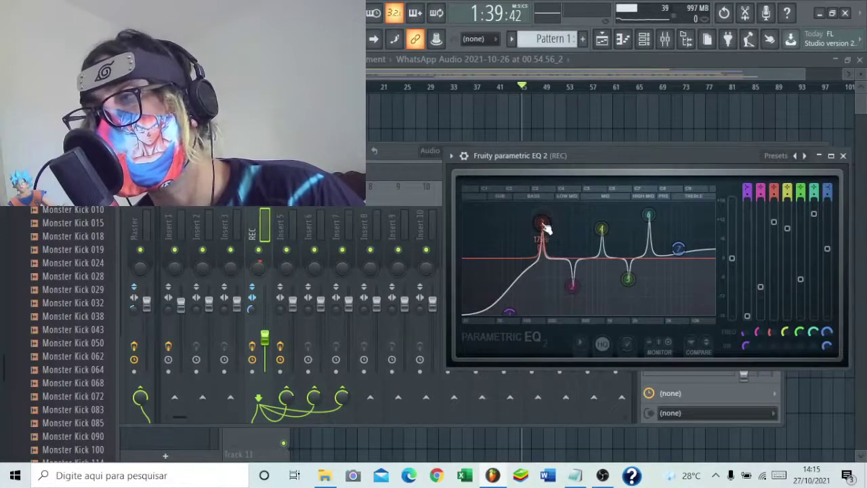
mouse_move(542, 223)
mouse_down()
mouse_move(494, 211)
mouse_move(647, 210)
mouse_move(550, 214)
mouse_up()
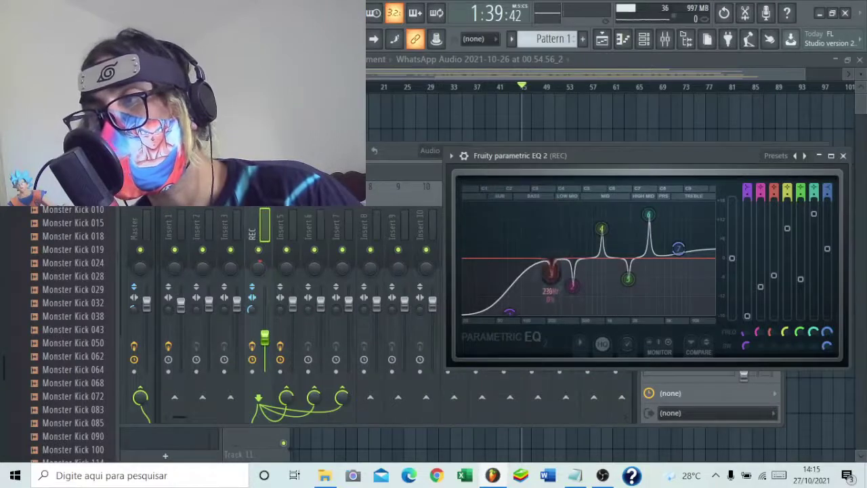
mouse_move(510, 311)
mouse_down()
mouse_move(499, 285)
mouse_move(506, 309)
mouse_up()
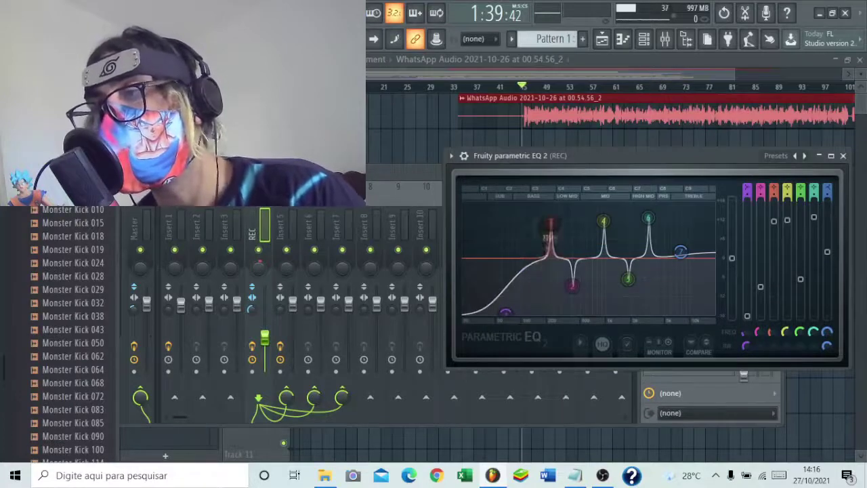
Turn band 3 of REC's Fruity parametric EQ 2 back into a narrow cut, then reopen the EQ and shift that cut lower to about 172 Hz.
drag(551, 223, 562, 285)
click(664, 39)
click(665, 39)
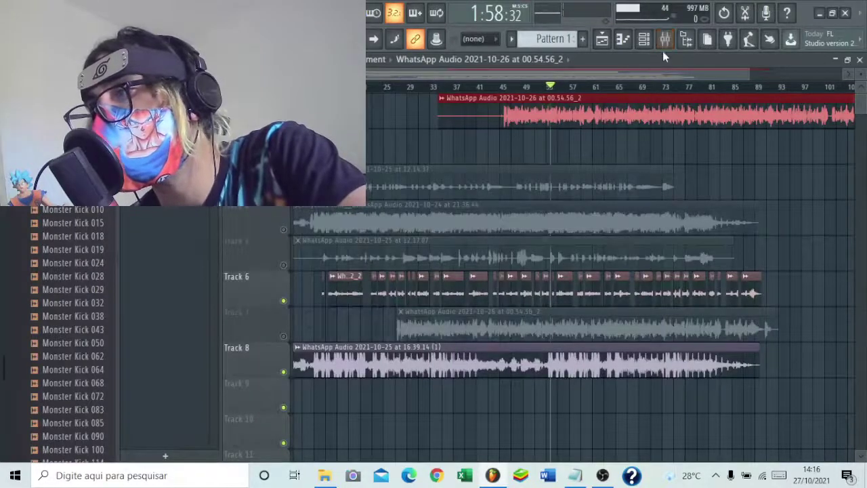
click(665, 41)
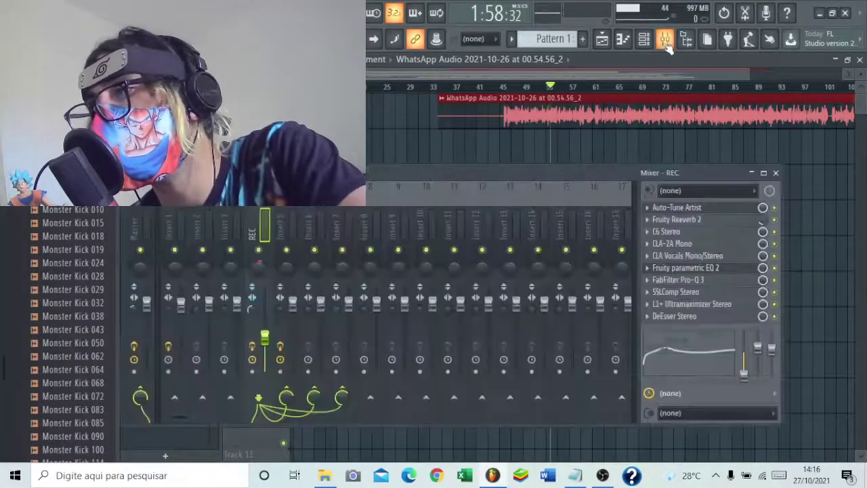
click(705, 268)
drag(534, 306, 540, 271)
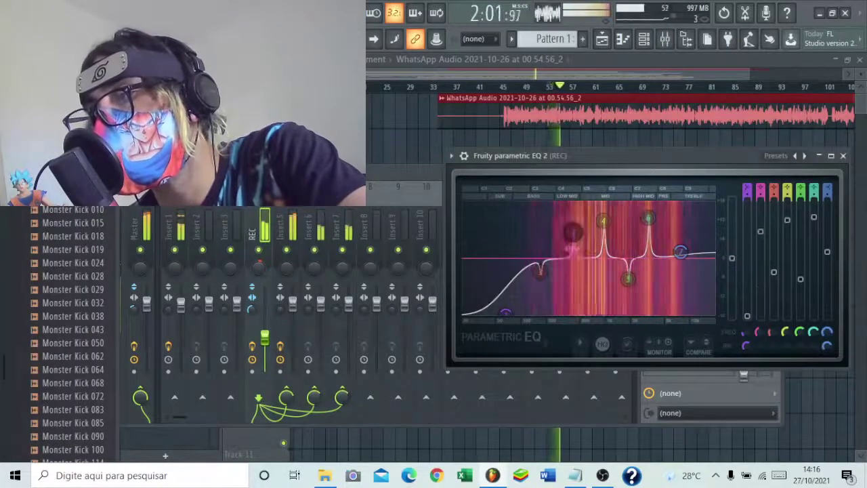
Sweep band 2 of REC's Fruity parametric EQ 2 as a boost, return it to a cut, and deepen band 3's cut near 172 Hz.
click(575, 75)
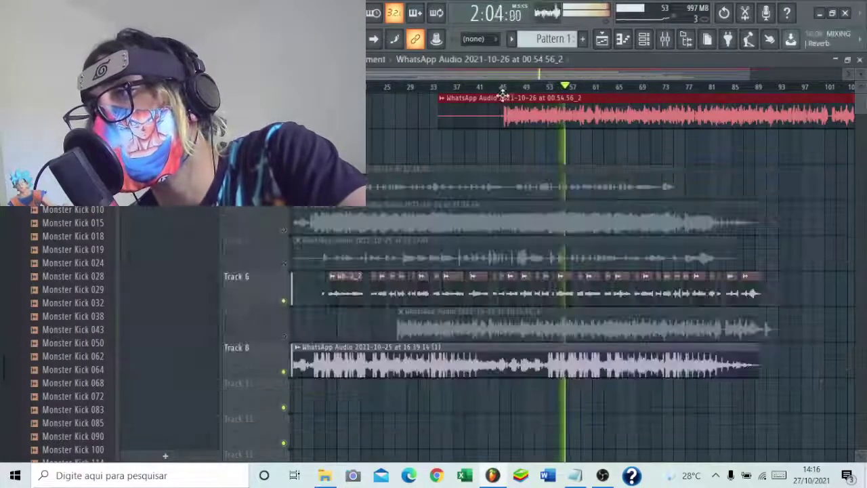
click(664, 41)
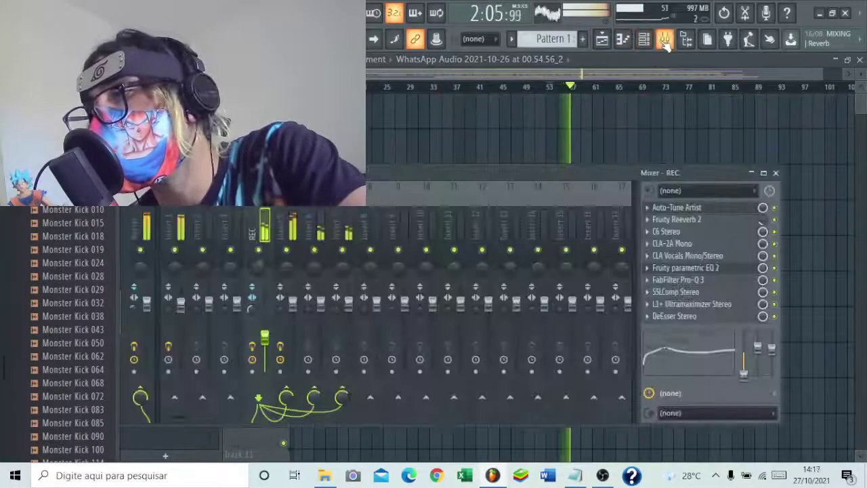
click(697, 271)
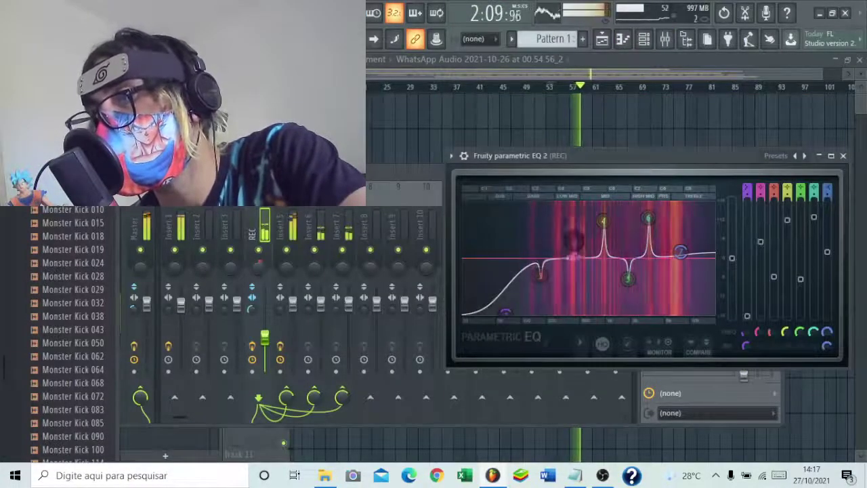
mouse_move(575, 239)
mouse_down()
mouse_move(574, 275)
mouse_move(552, 255)
mouse_move(569, 234)
mouse_up()
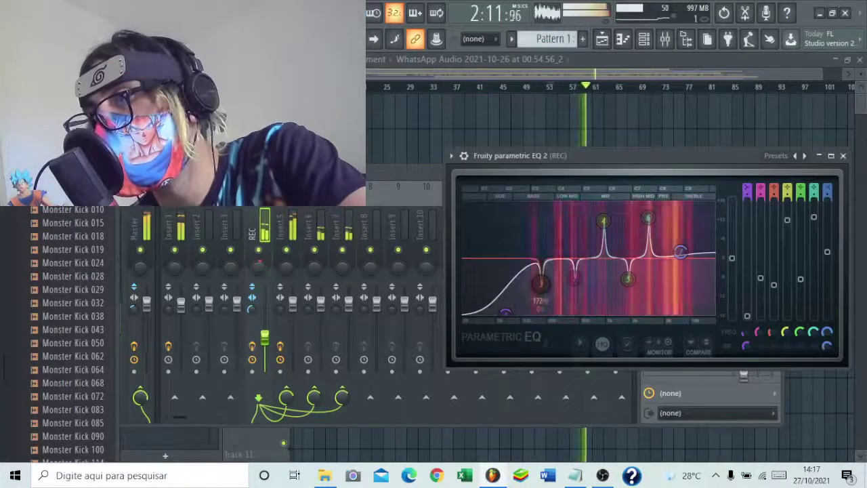
drag(576, 275, 541, 284)
drag(570, 234, 578, 269)
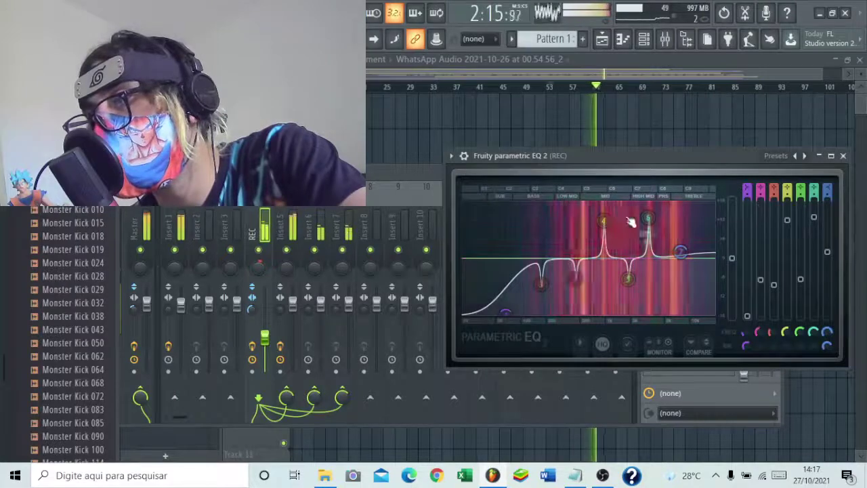
Shift band 6's narrow boost and band 7's high shelf slightly higher in frequency in the Fruity parametric EQ 2.
scroll(605, 222, down, 5)
scroll(606, 223, up, 5)
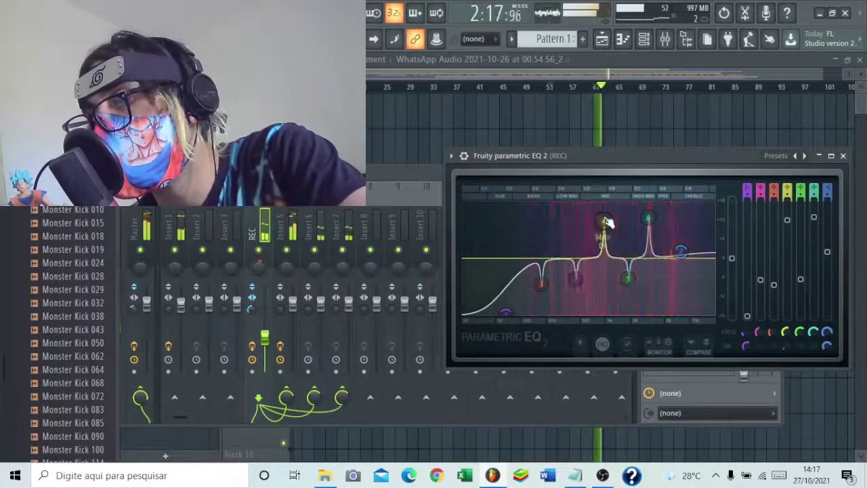
drag(652, 222, 660, 214)
mouse_move(681, 252)
mouse_down()
mouse_move(681, 241)
mouse_move(687, 248)
mouse_up()
drag(657, 216, 658, 222)
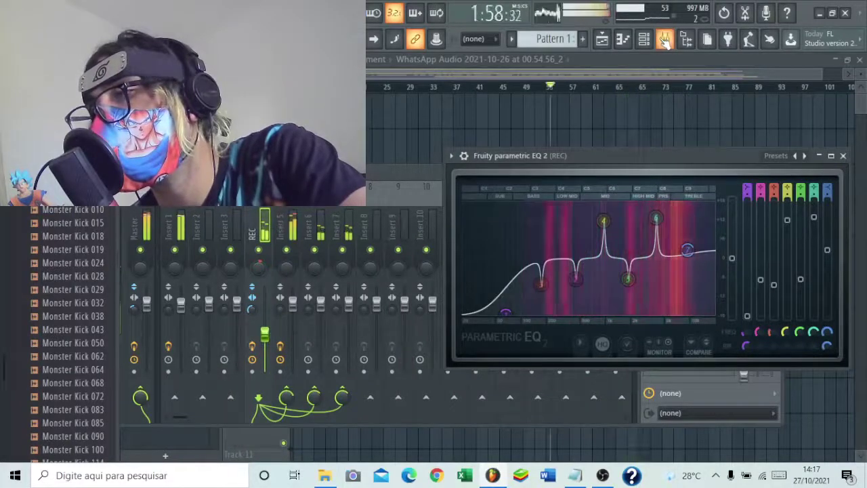
Open FabFilter Pro-Q 3 on the REC track and load its Vocal preset.
click(664, 40)
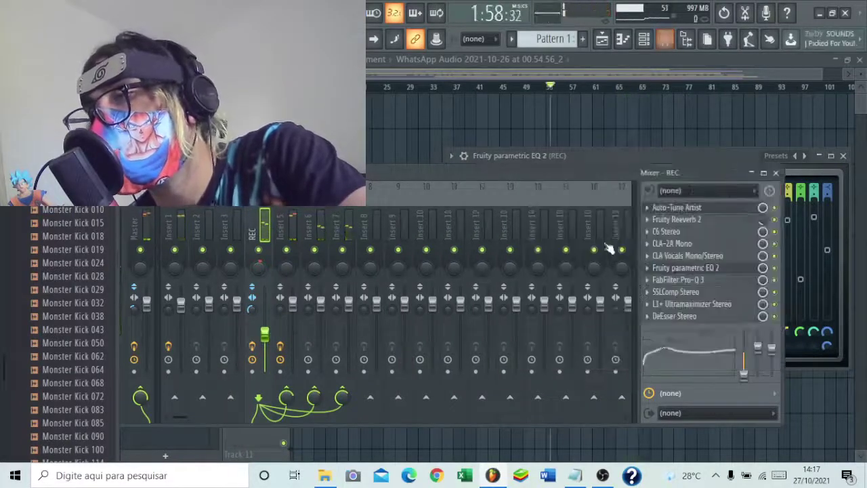
click(719, 280)
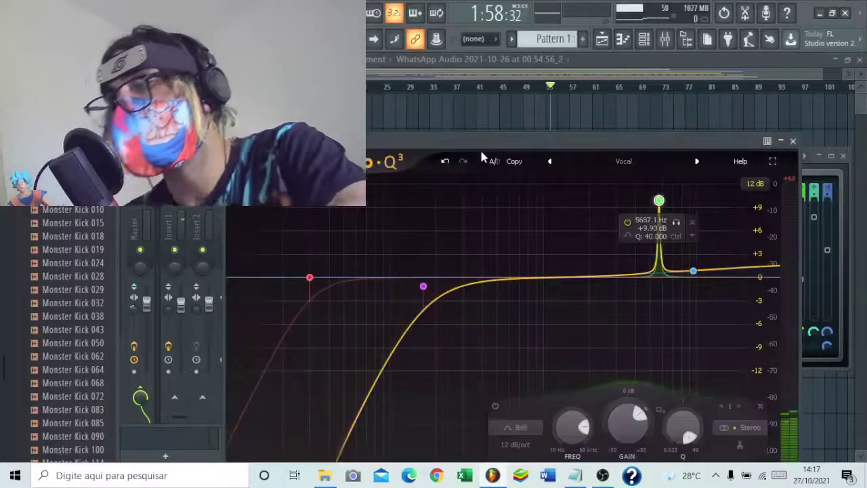
click(614, 161)
click(617, 159)
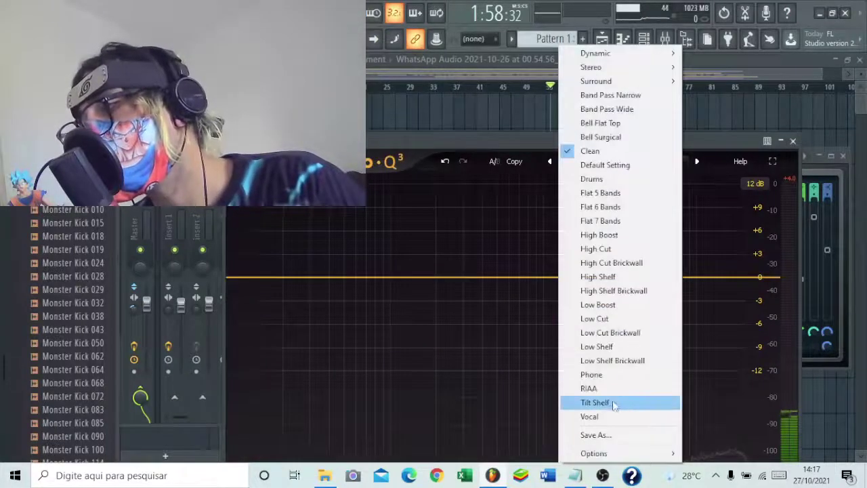
click(612, 416)
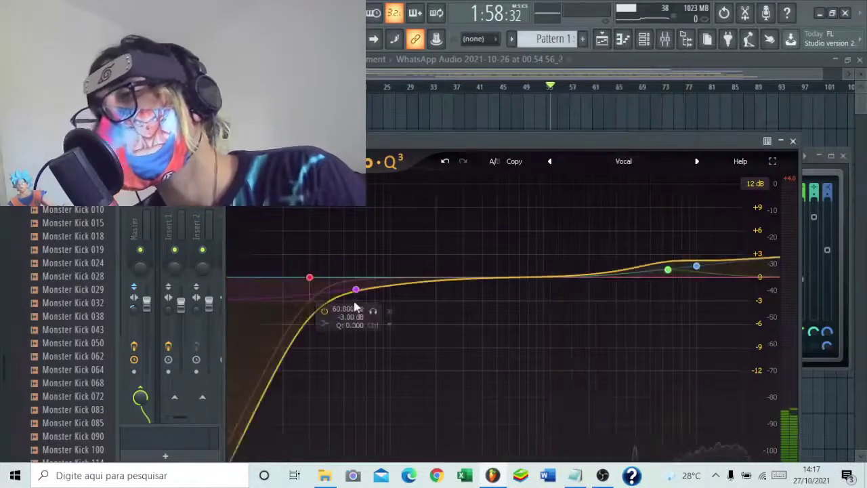
Change the 60 Hz low shelf band to a Low Cut shape and move it up to about 196 Hz during playback.
click(389, 326)
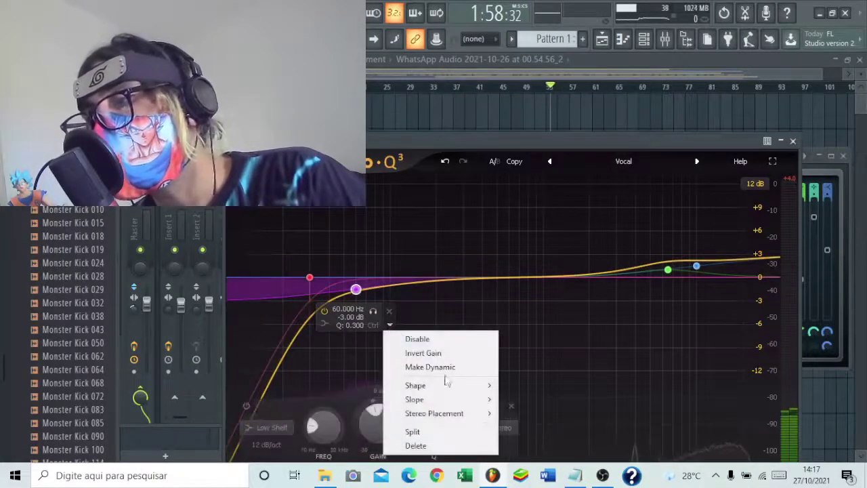
mouse_move(459, 386)
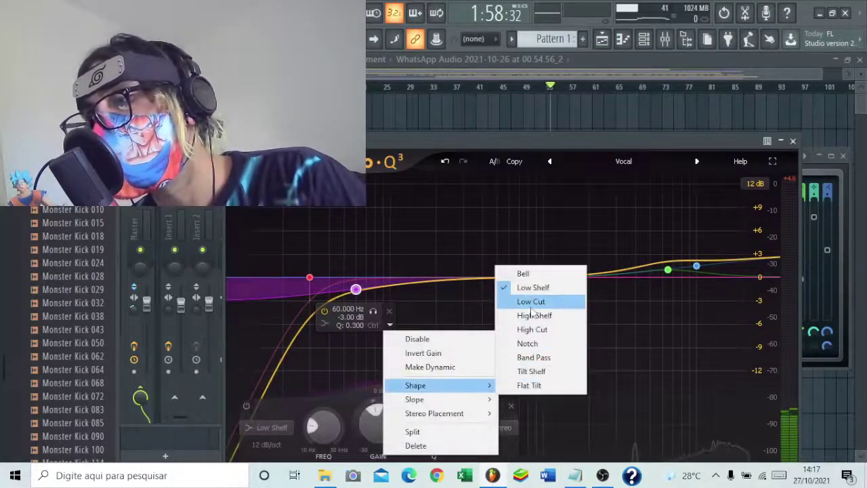
click(531, 307)
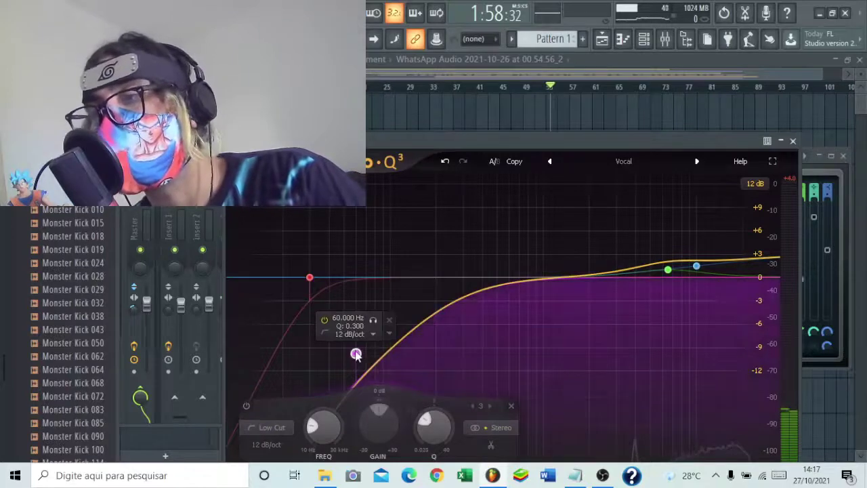
drag(356, 353, 403, 305)
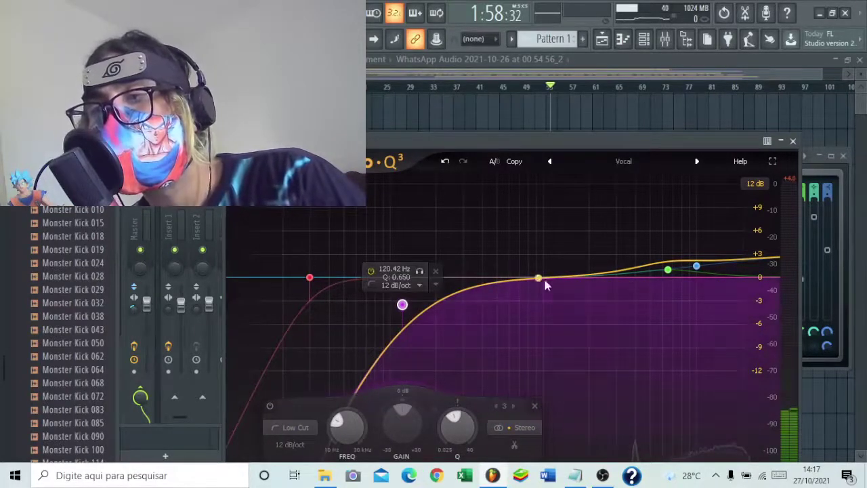
drag(402, 305, 374, 287)
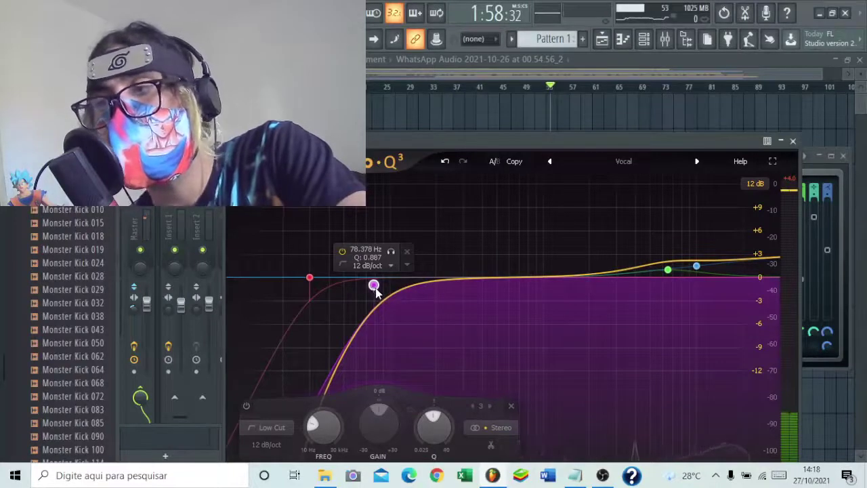
drag(378, 290, 435, 277)
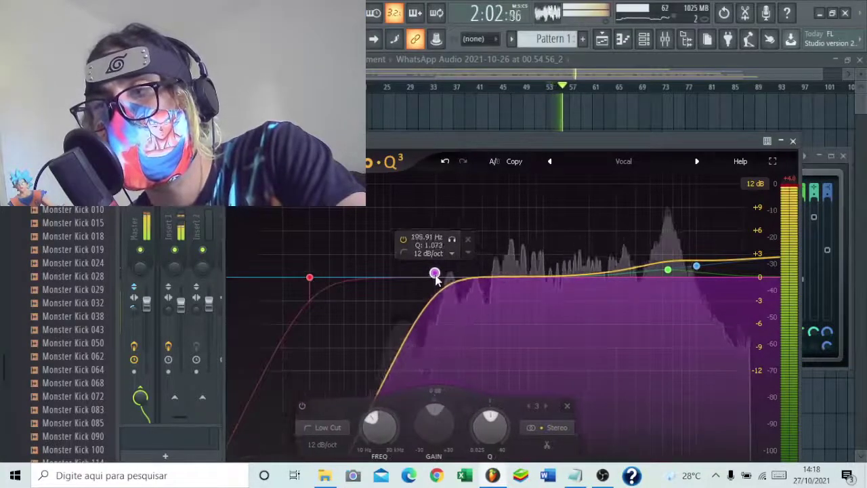
key(space)
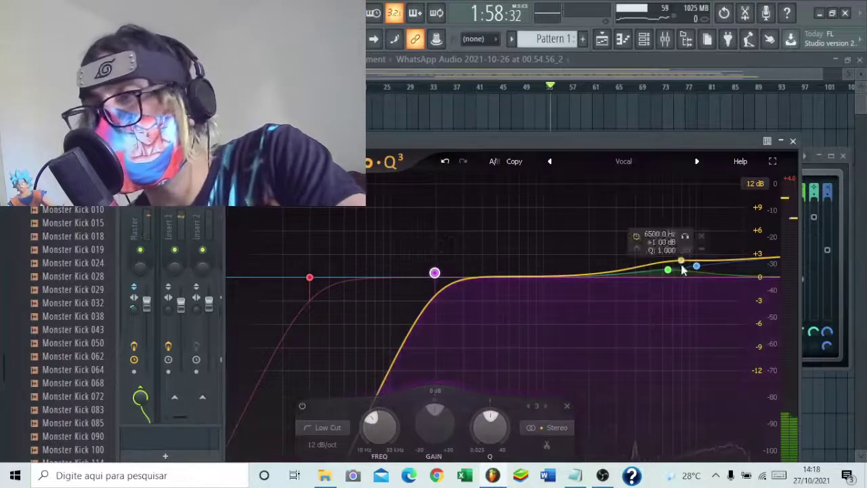
Sweep the green bell band as a narrow high boost, ending near 4150 Hz at about +11.5 dB with a Q around 22.
drag(668, 273, 615, 198)
scroll(615, 197, up, 10)
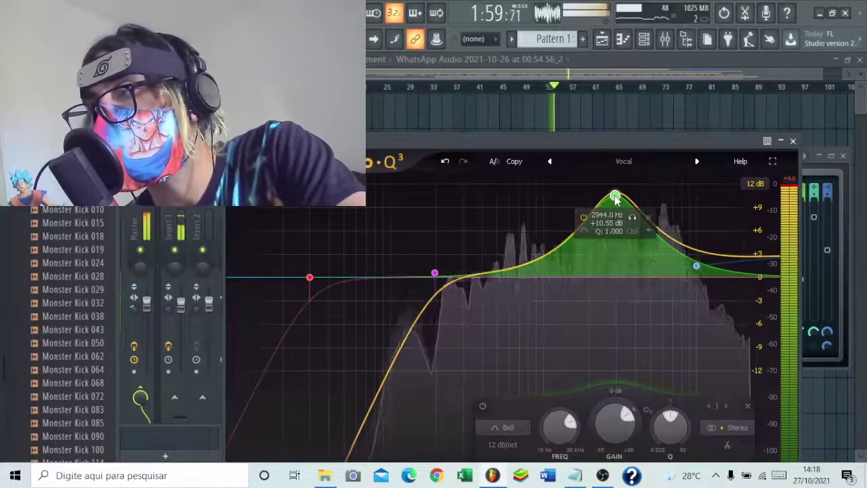
scroll(615, 197, up, 5)
drag(616, 197, 644, 189)
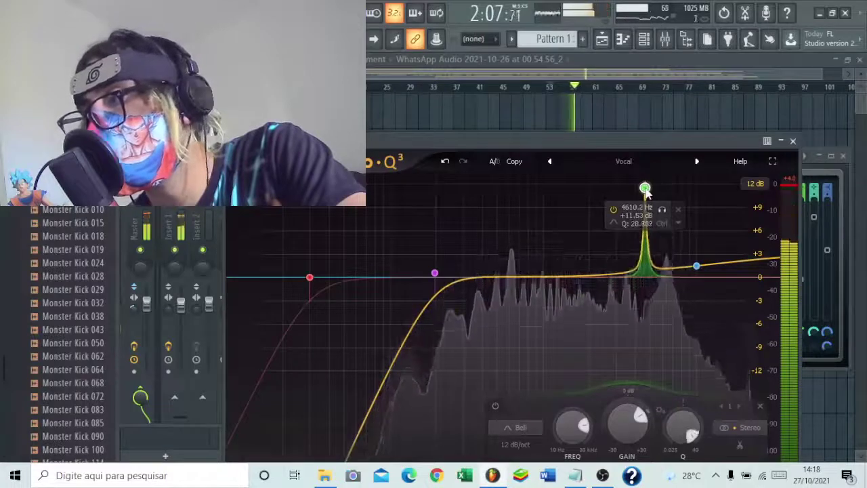
scroll(639, 194, down, 5)
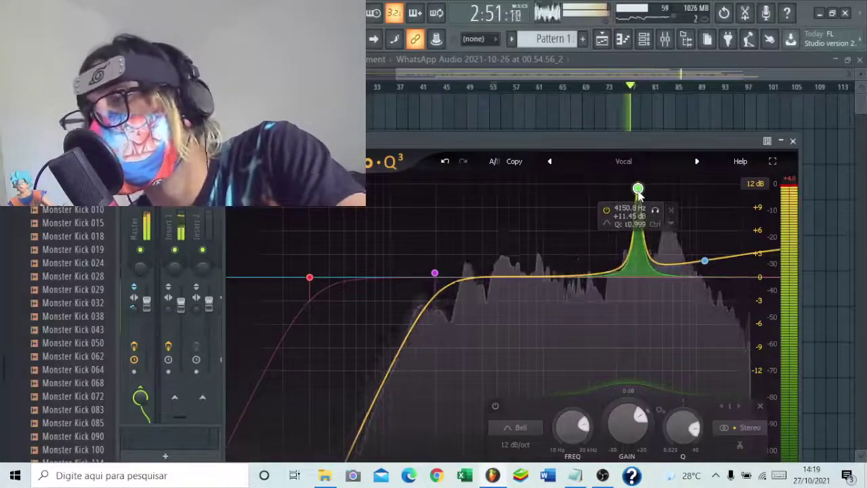
scroll(639, 195, up, 6)
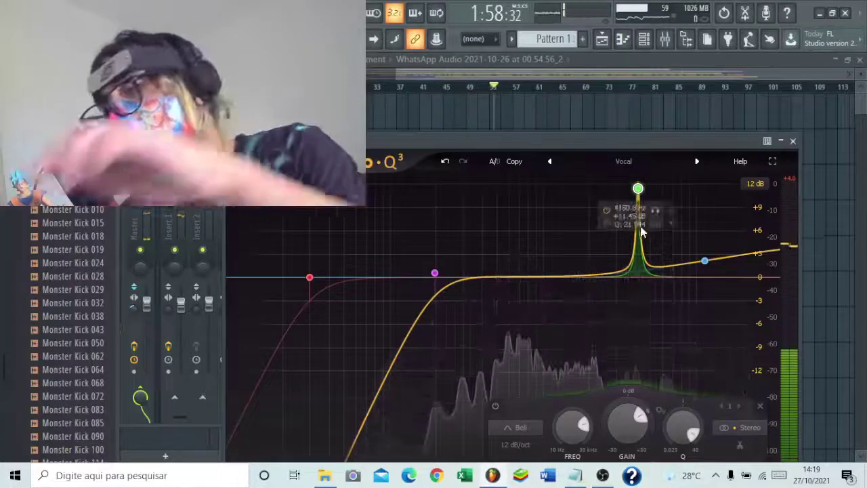
Close the Pro-Q 3 window and compare the Master track's effects and EQ with those on REC.
click(794, 141)
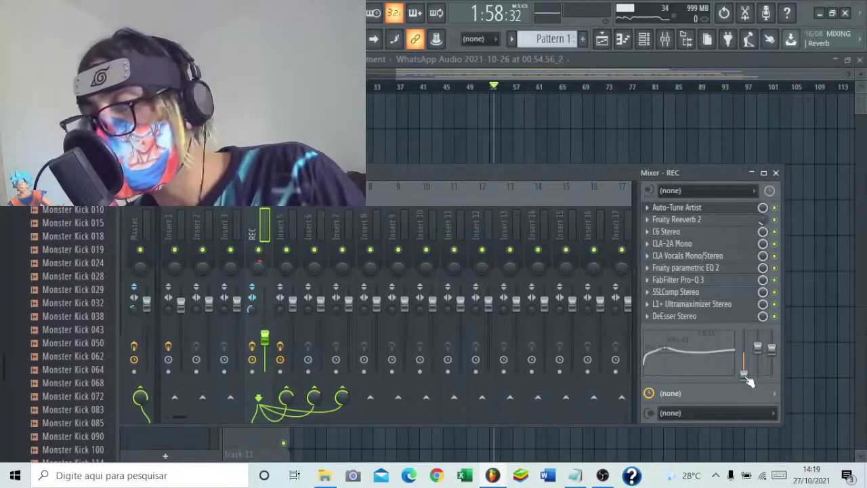
click(145, 224)
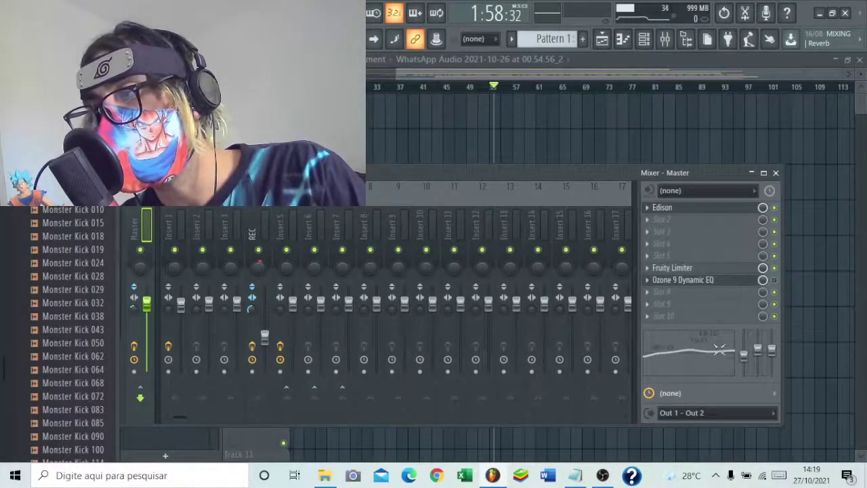
click(263, 227)
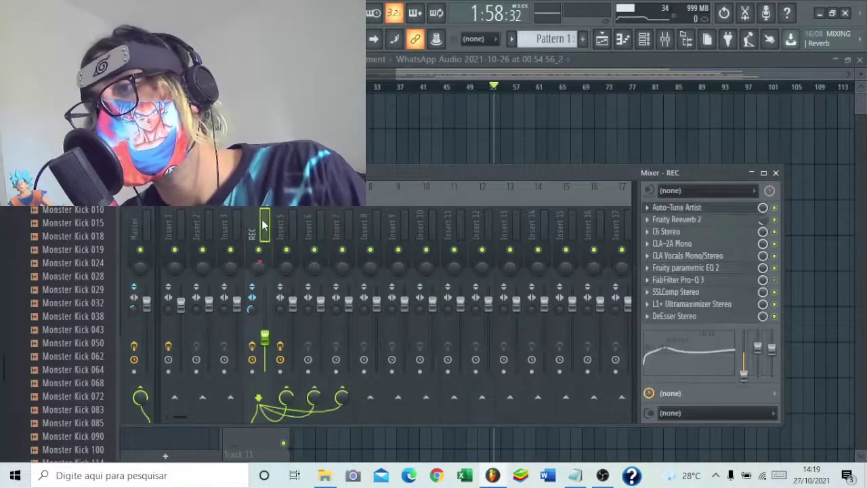
Pull band 1 of REC's Fruity parametric EQ 2 down to the floor as a low cut, close it, and reopen FabFilter Pro-Q 3.
click(727, 269)
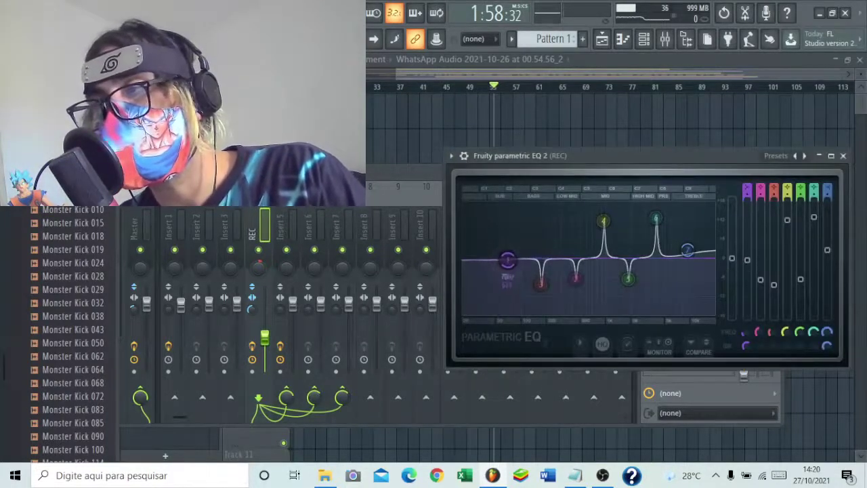
drag(507, 260, 501, 298)
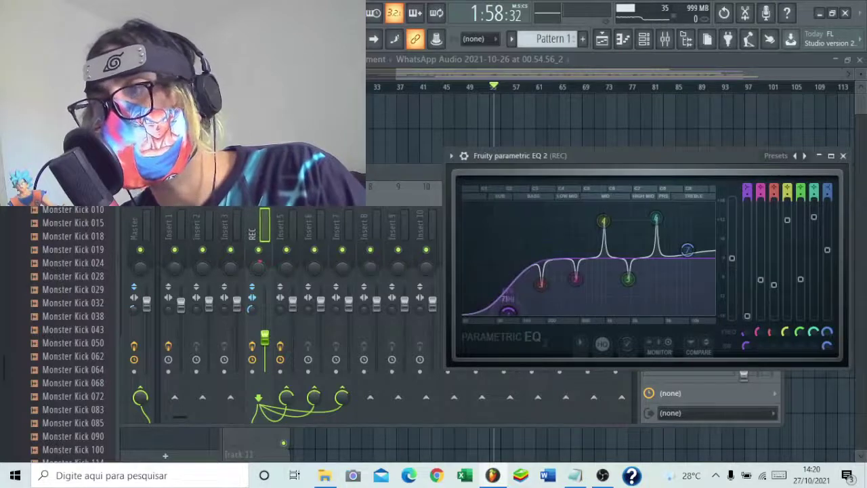
click(843, 155)
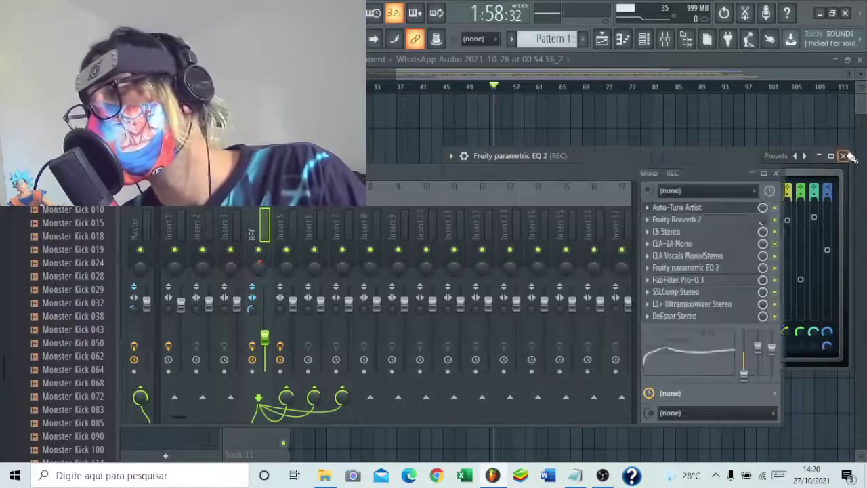
click(713, 281)
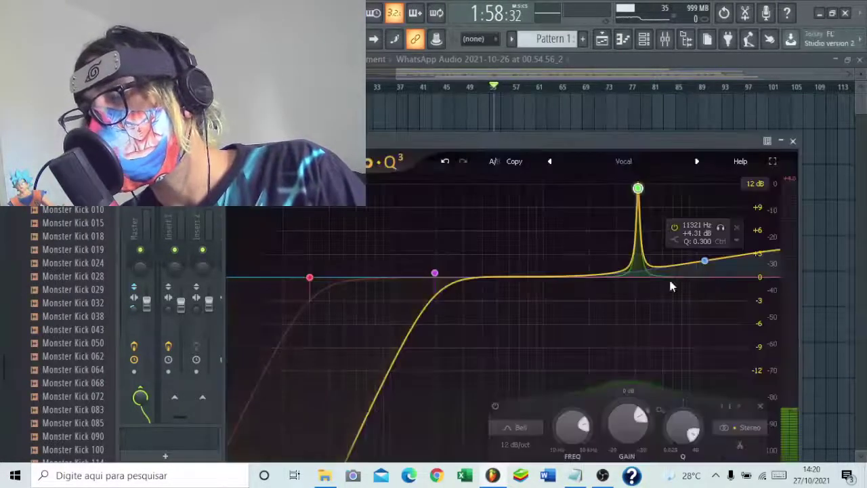